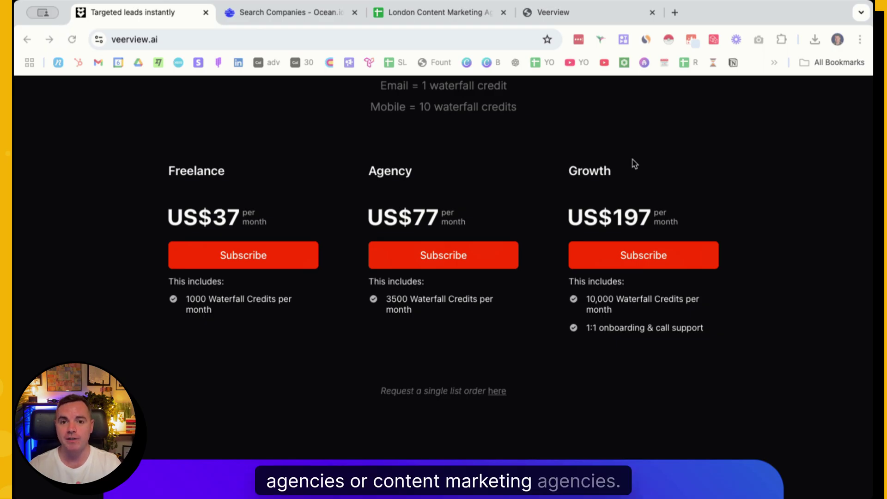
Review Ocean.io's Content Marketing, London, Agency and 11–50 employee filters, then view the exported sheet
click(264, 11)
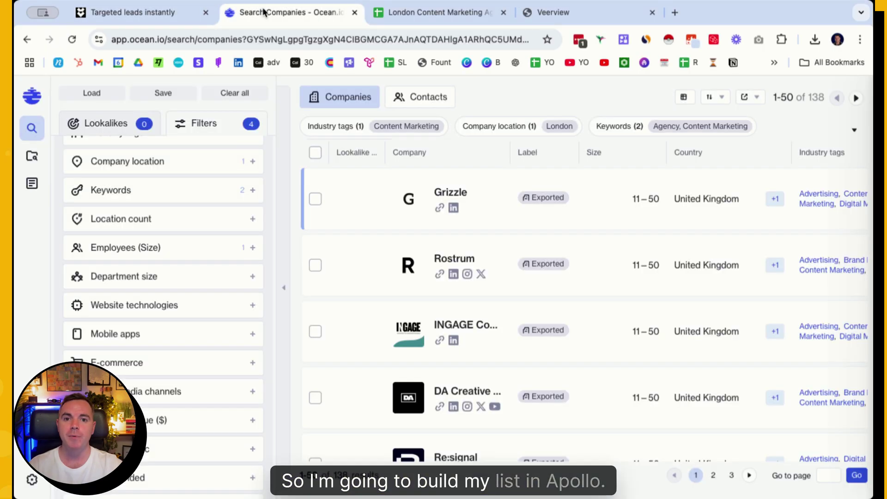
scroll(204, 168, up, 3)
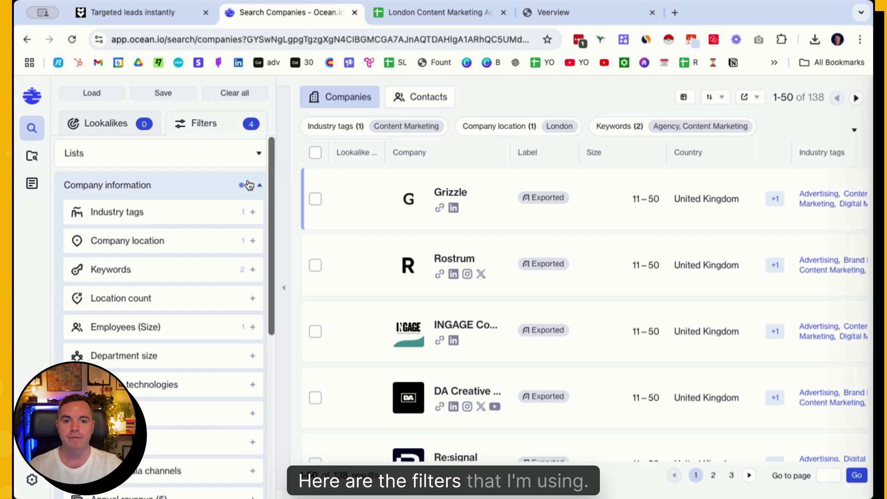
click(215, 211)
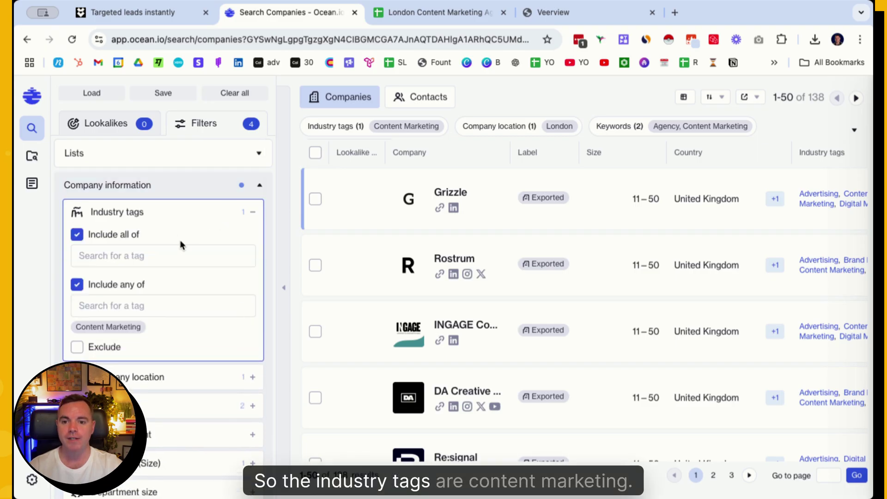
scroll(150, 277, down, 1)
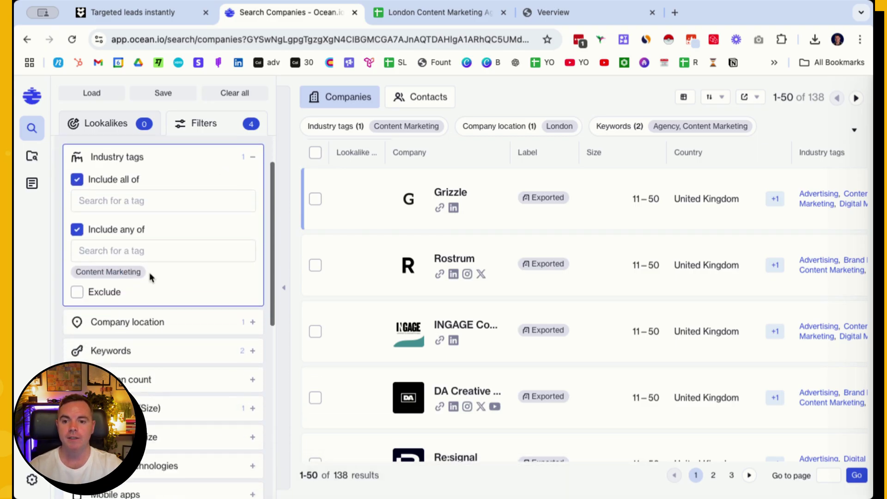
scroll(149, 276, down, 1)
click(190, 250)
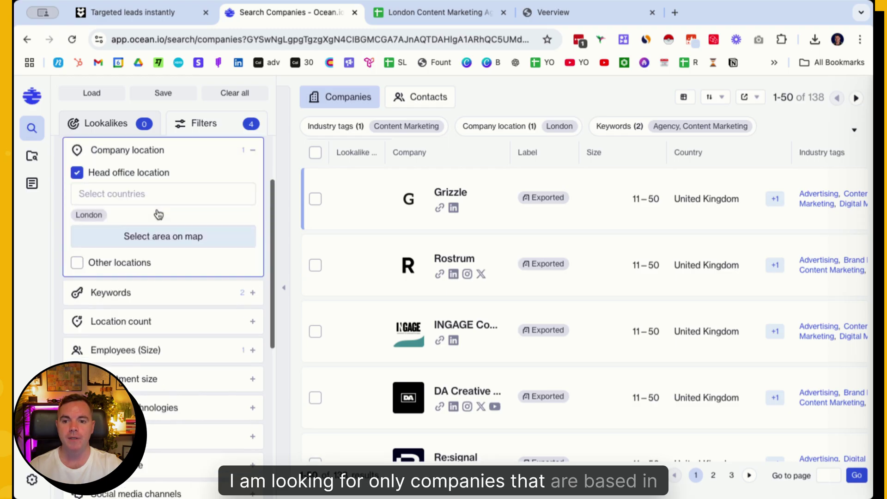
scroll(174, 236, down, 1)
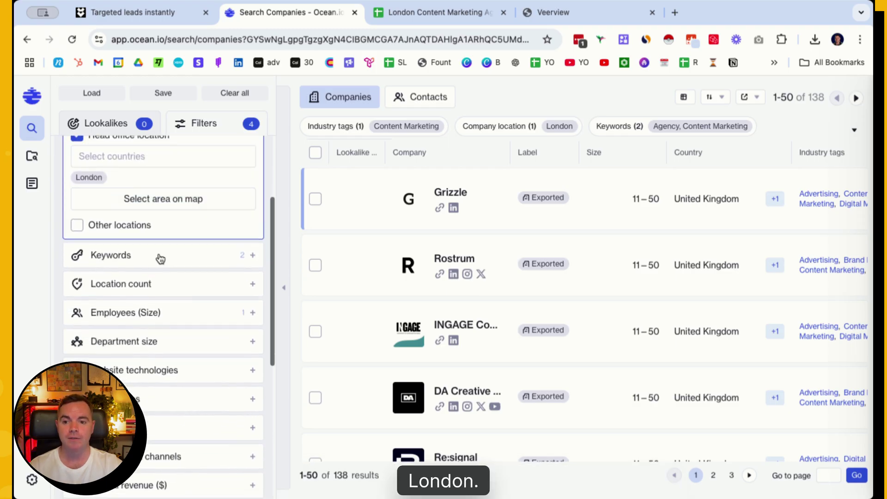
click(192, 257)
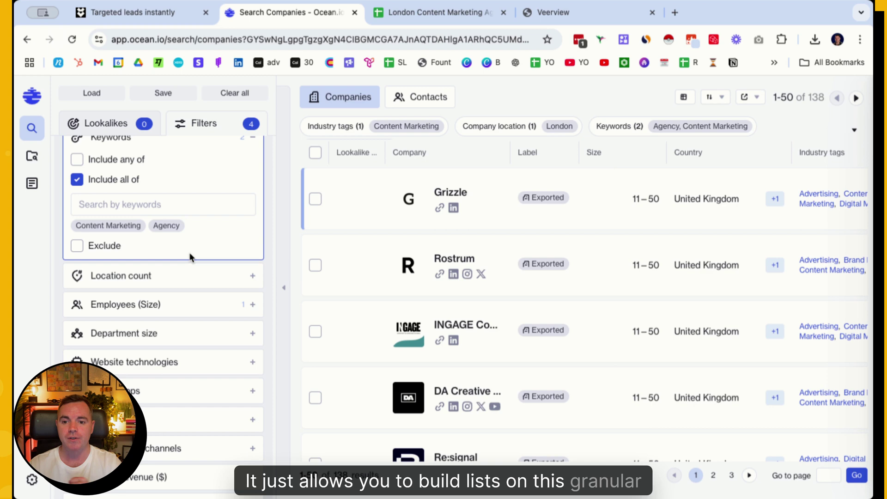
click(190, 303)
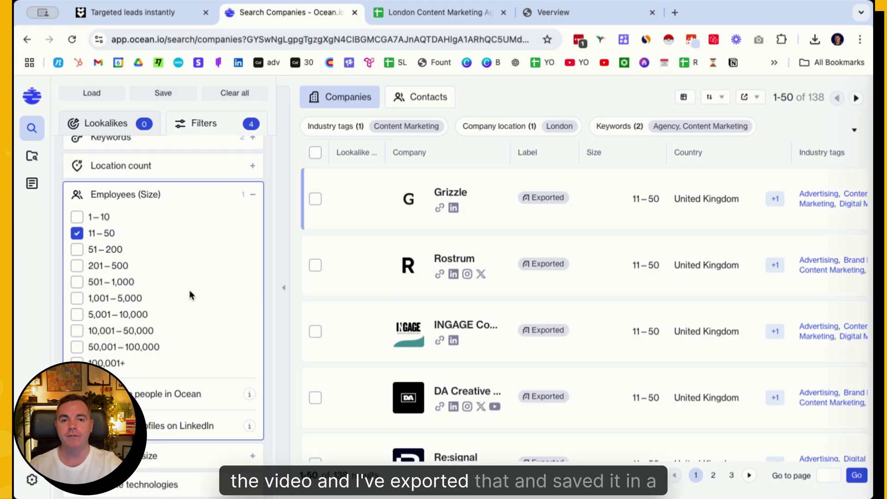
click(430, 12)
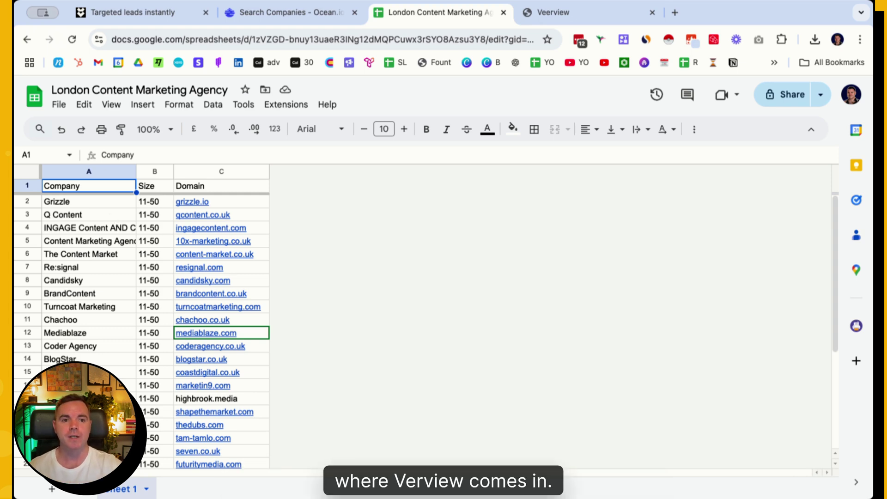
Cancel Veerview's CSV file picker on the enrichment page
click(565, 12)
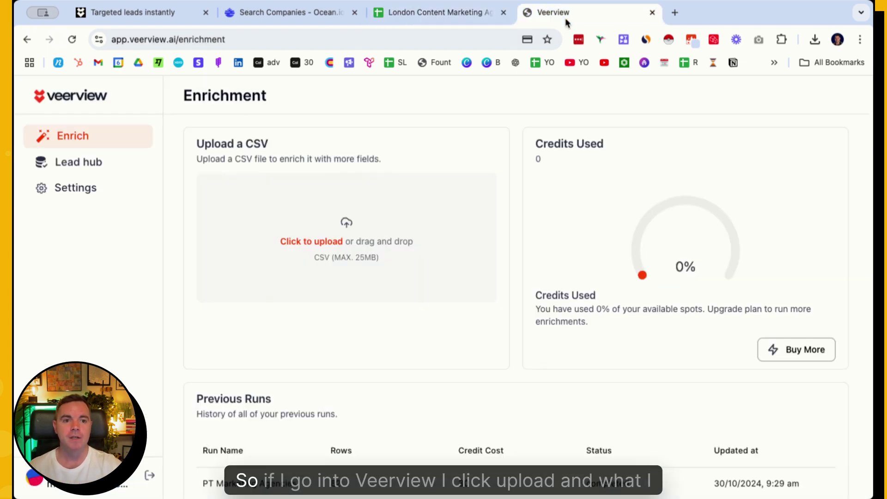
click(315, 244)
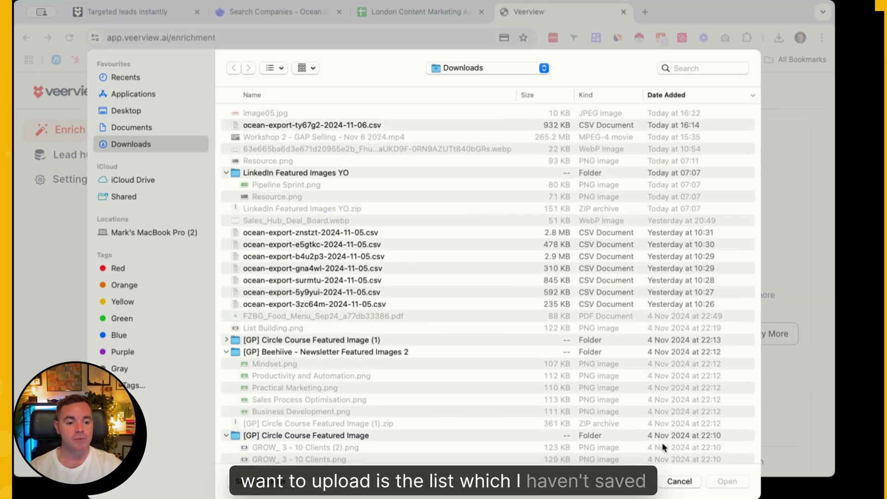
click(680, 481)
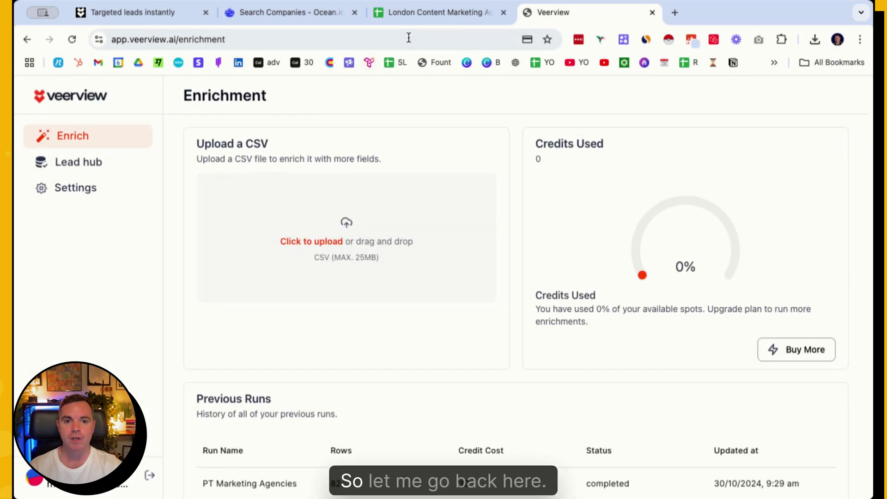
Download the company spreadsheet from Google Sheets as a .csv file
click(419, 12)
click(59, 105)
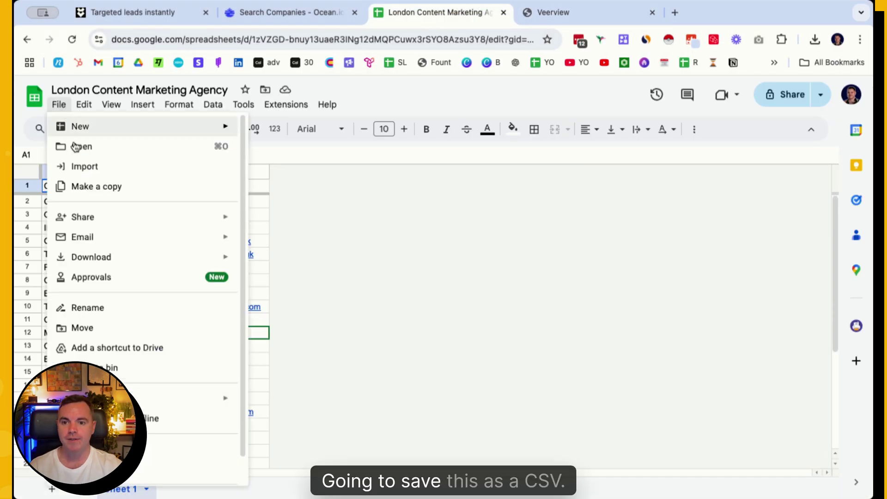
mouse_move(91, 257)
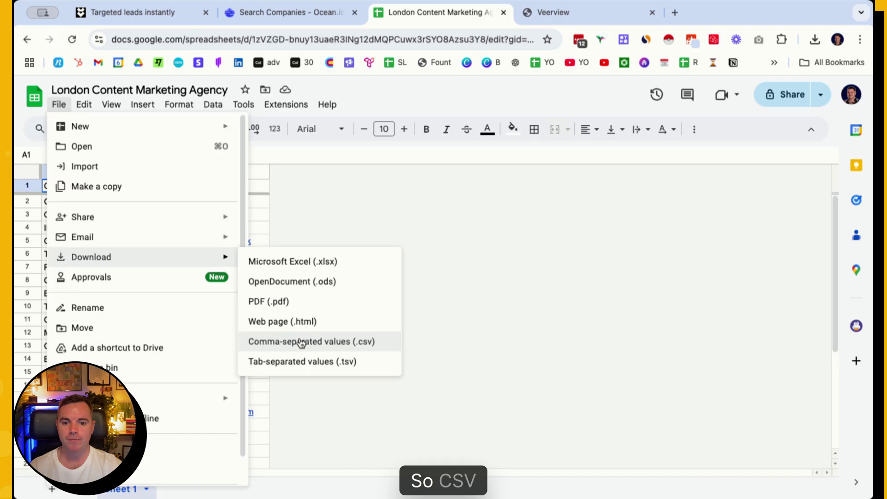
click(315, 338)
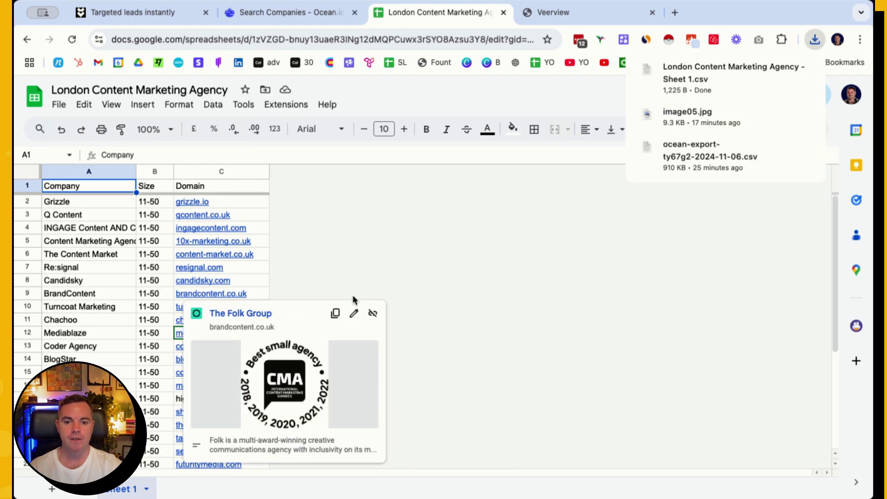
Upload the London Content Marketing Agency CSV to Veerview's enrichment page
click(553, 11)
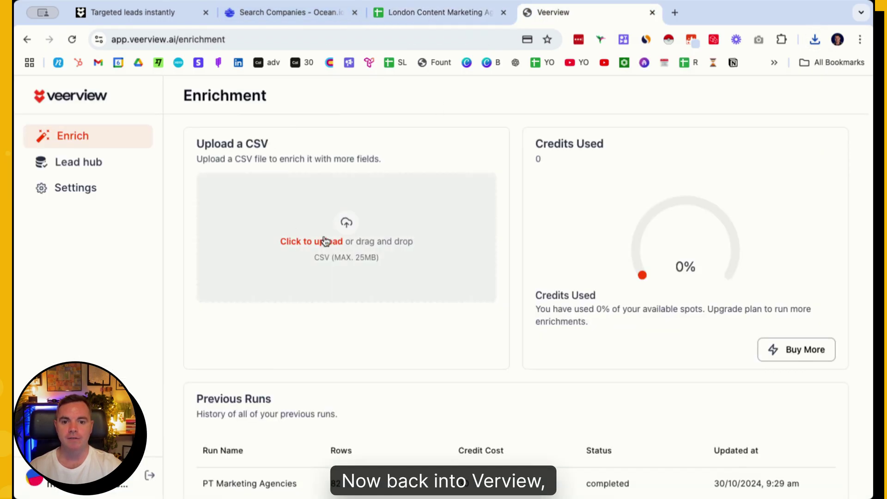
click(311, 241)
click(289, 113)
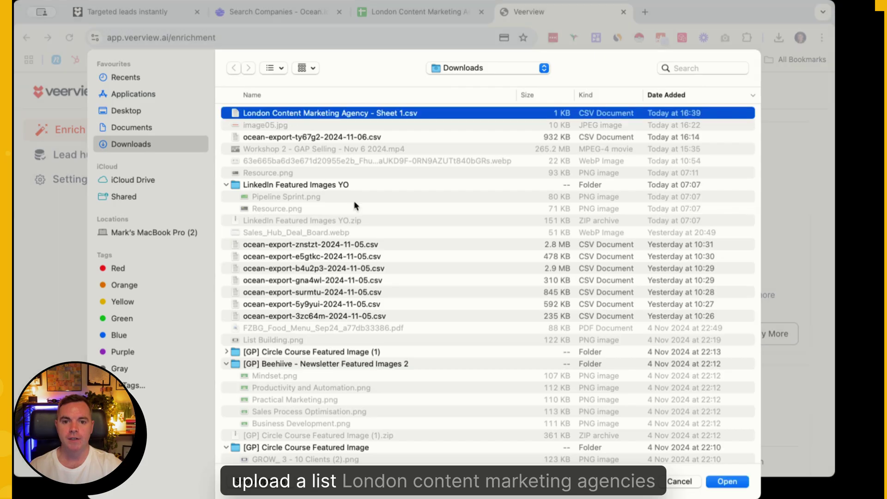
key(Return)
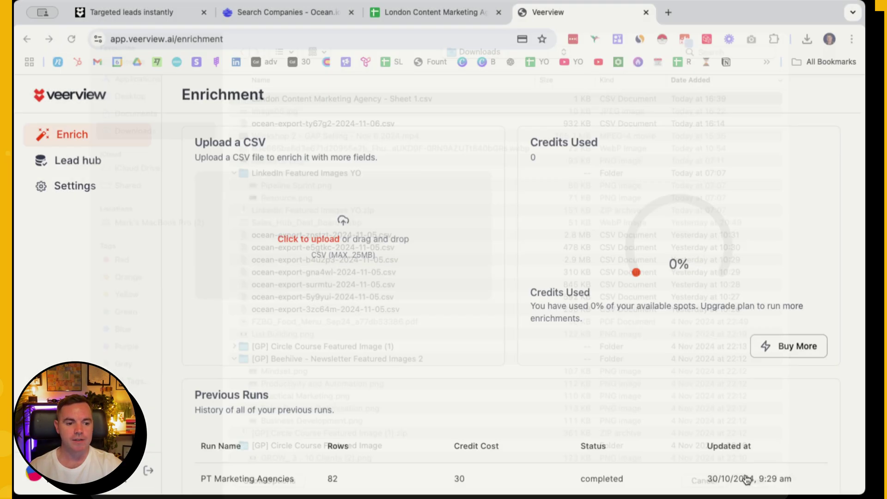
Map Website to the Domain column and leave LinkedIn URL unmapped
click(367, 223)
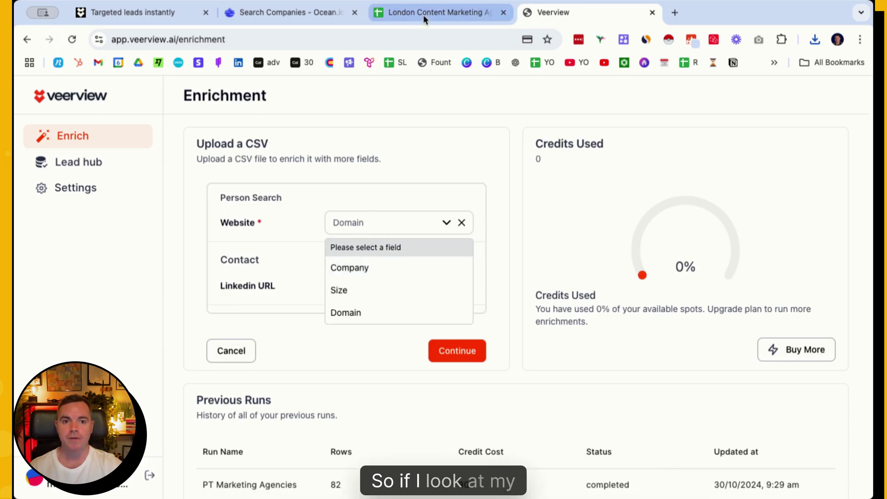
click(436, 12)
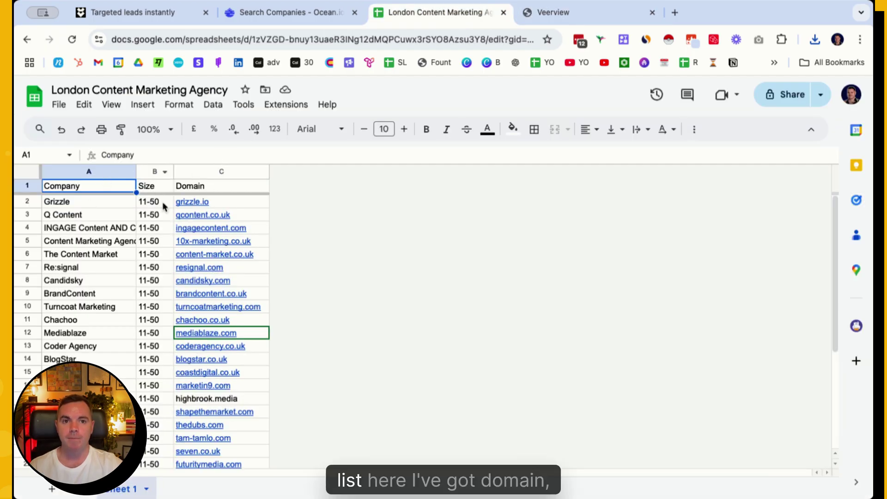
click(208, 186)
click(553, 12)
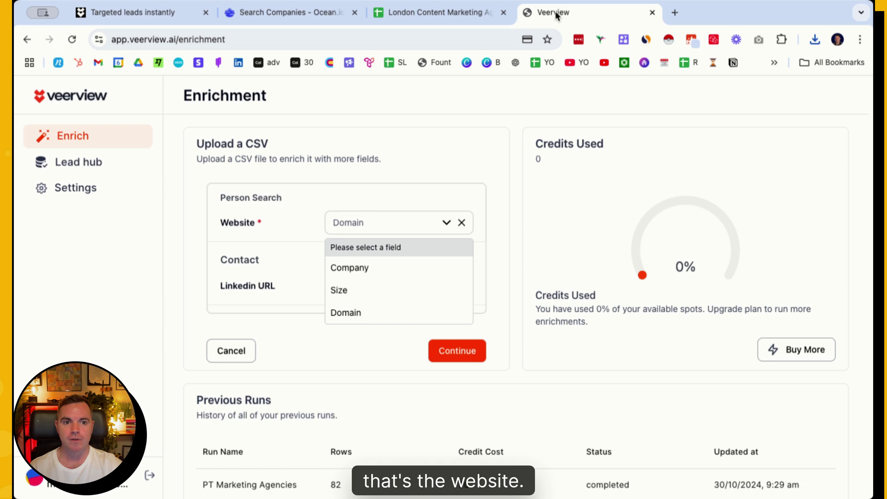
click(366, 312)
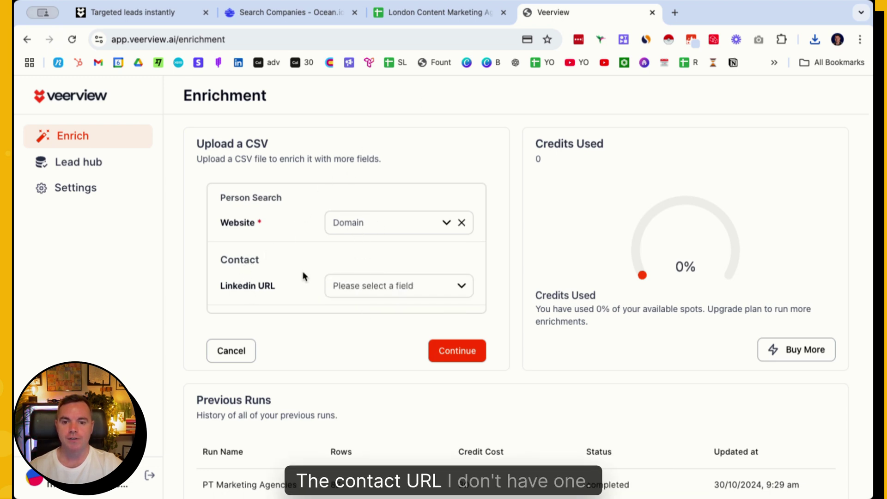
click(378, 286)
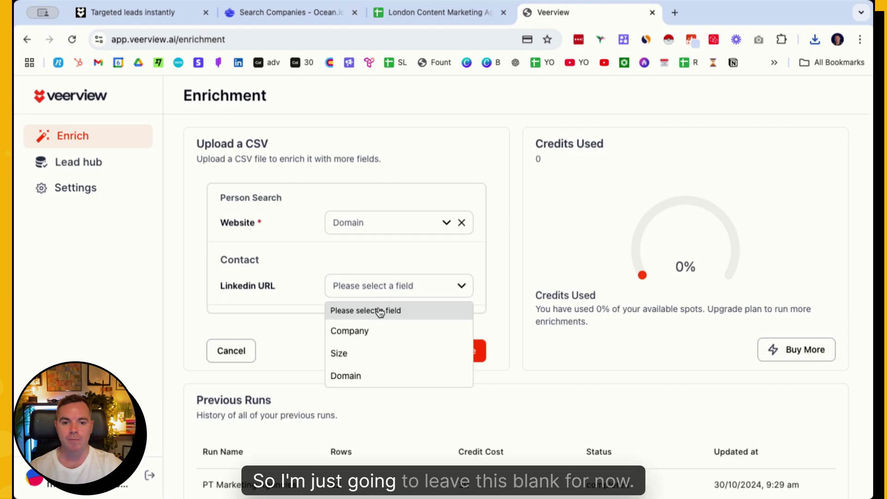
click(443, 286)
Name the enrichment 'London Content Agencies' and add job titles CEO and cofounder
click(462, 351)
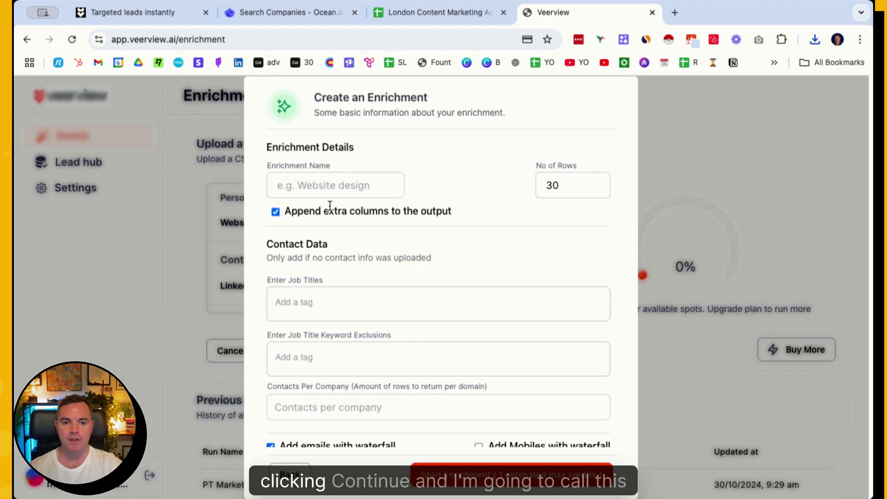
click(293, 185)
text(Lo)
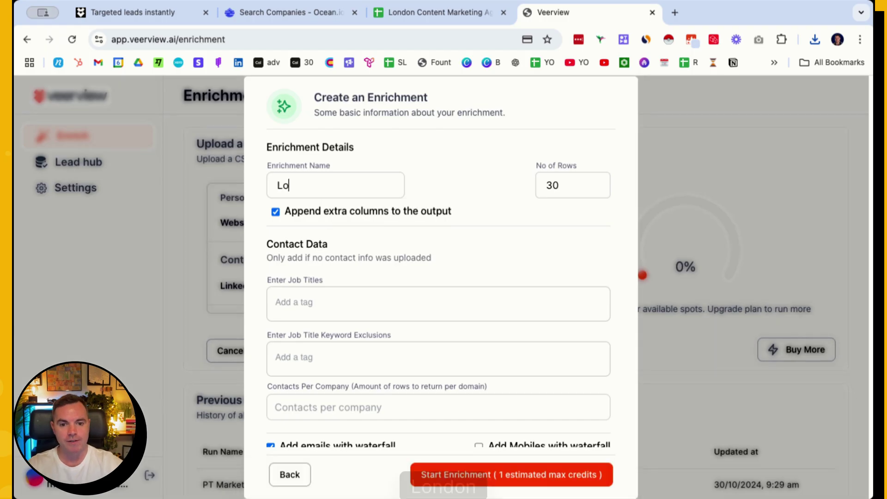
text(ndon Conte)
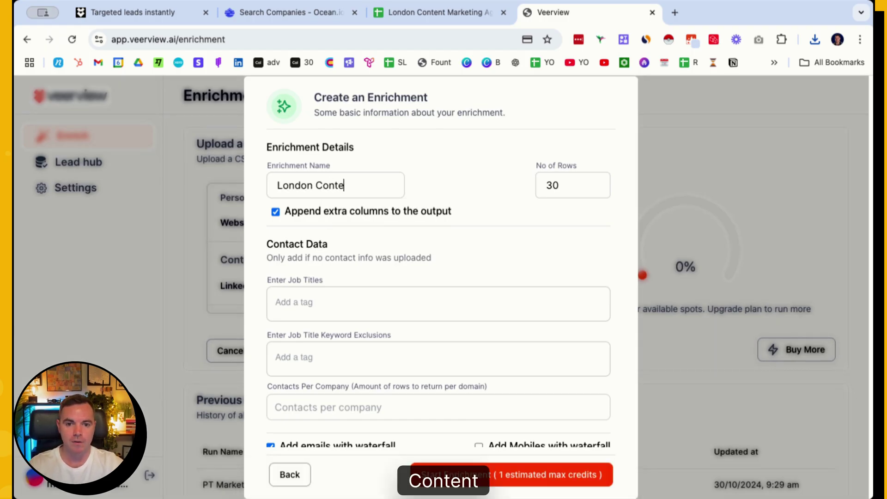
text(nt Agenc)
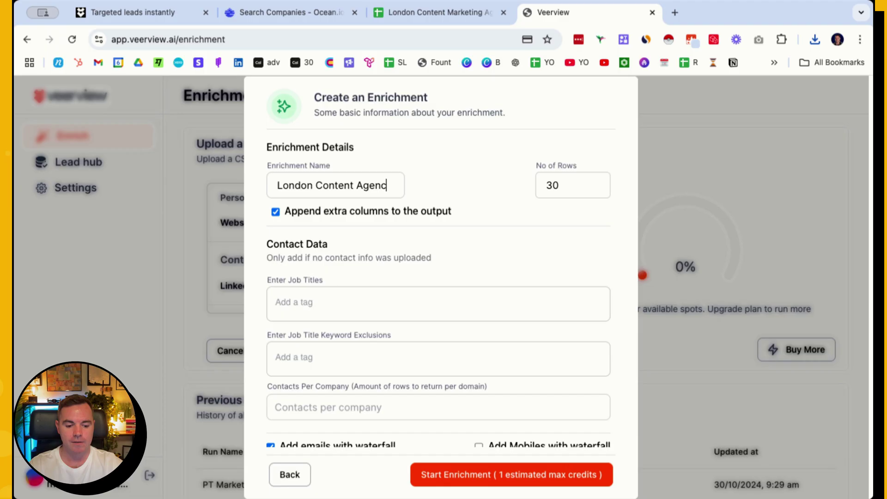
text(ies)
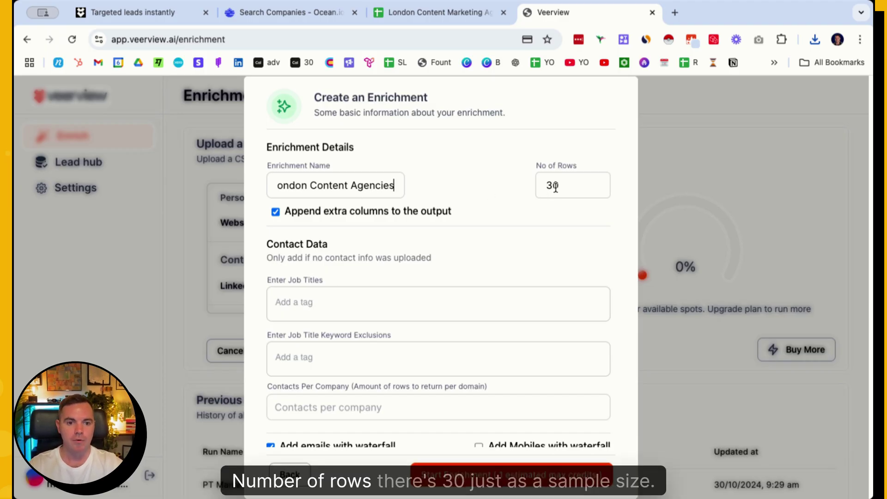
scroll(403, 167, down, 1)
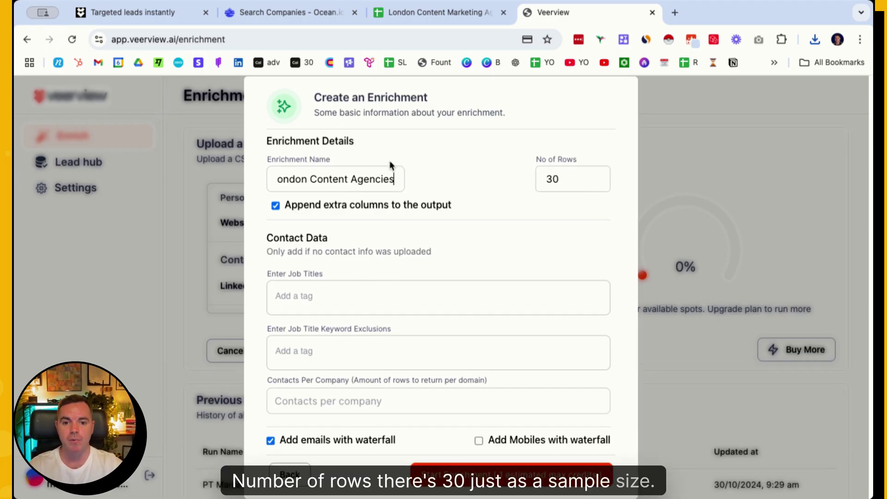
click(333, 299)
text(C)
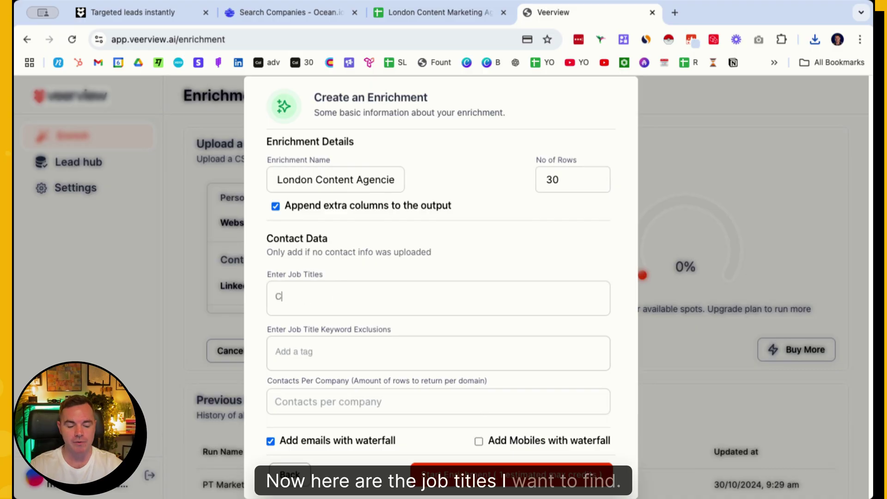
text(EO)
key(Return)
text(c)
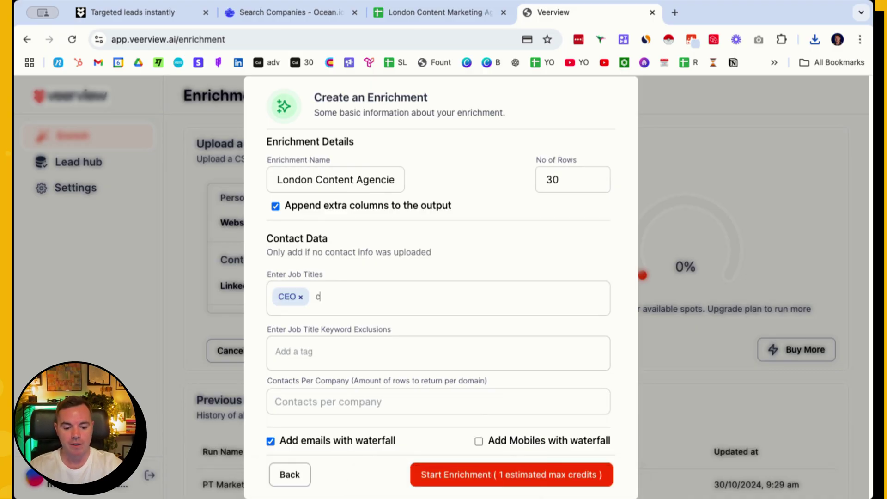
text(ofounder)
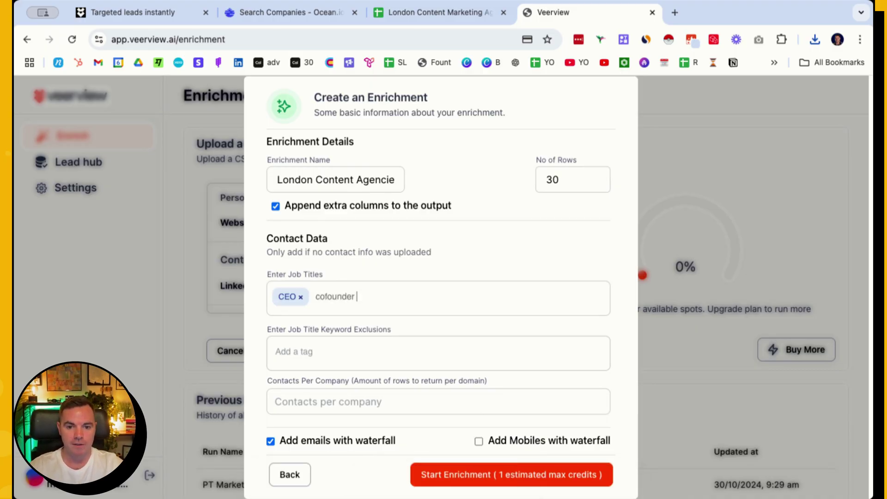
key(Return)
text(g)
Add job titles founder, co founder, Chief Executive Officer and Managing Director
key(BackSpace)
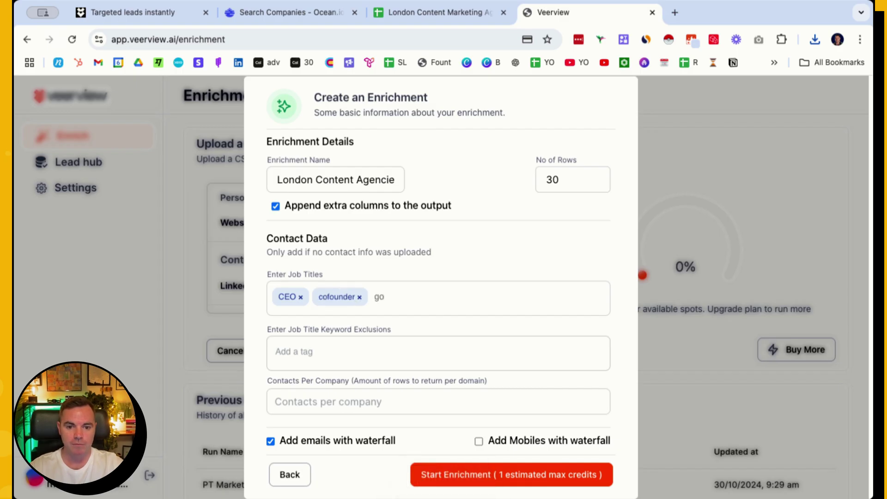
text(founder)
key(Return)
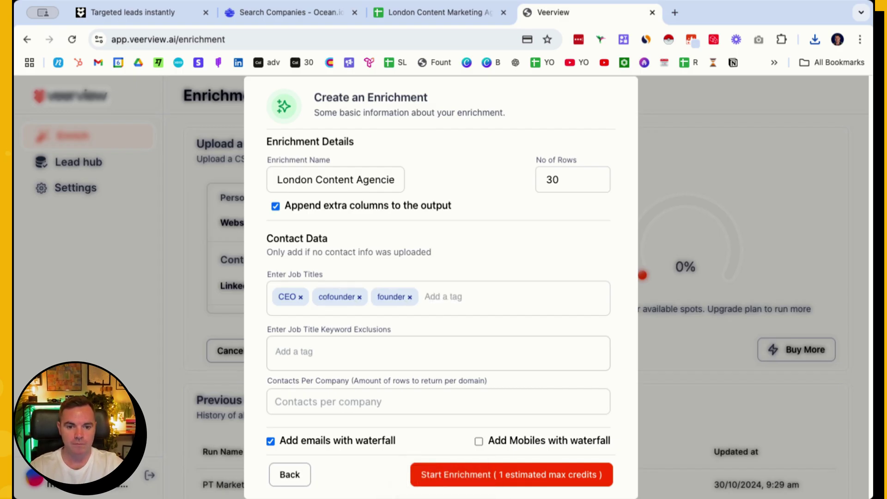
text(co founder)
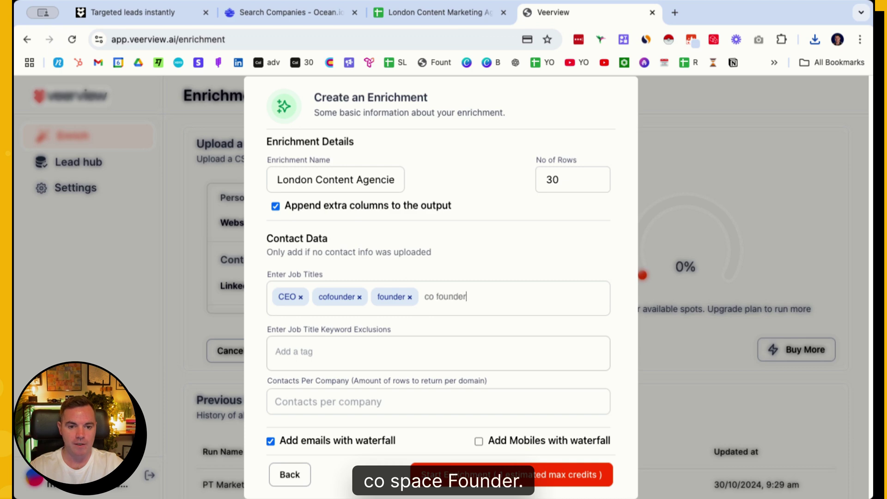
key(Return)
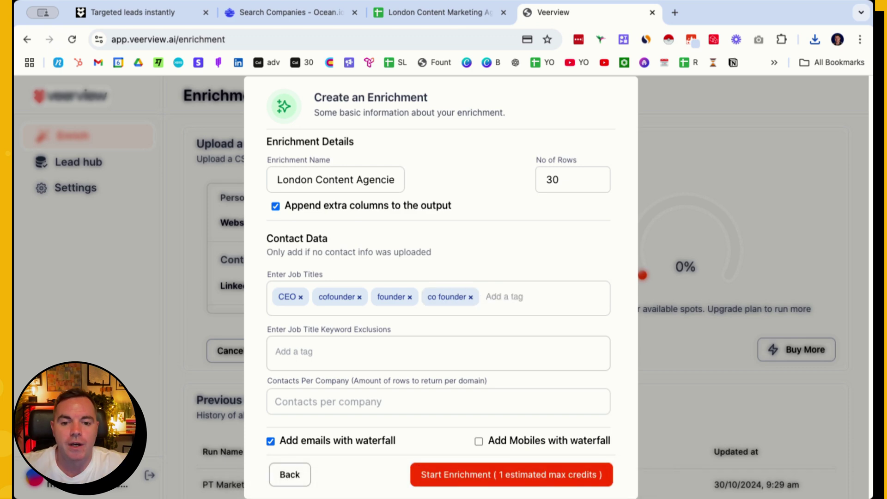
text(Chie)
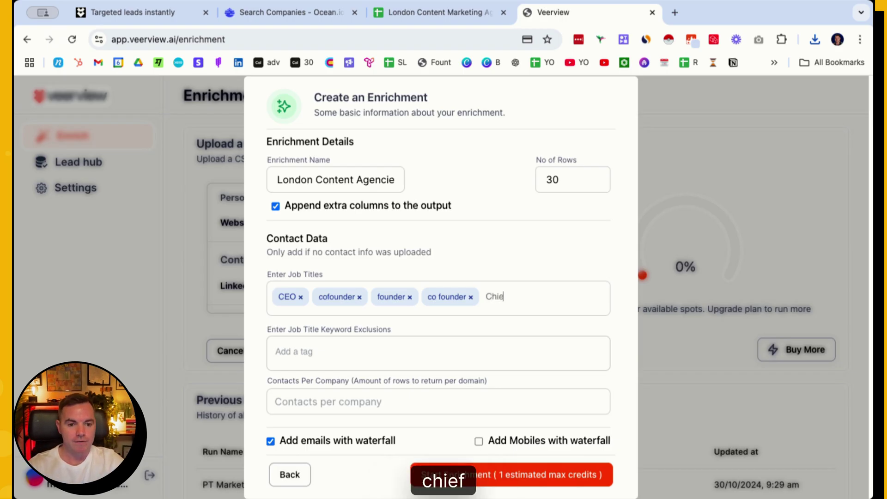
text(f Exec)
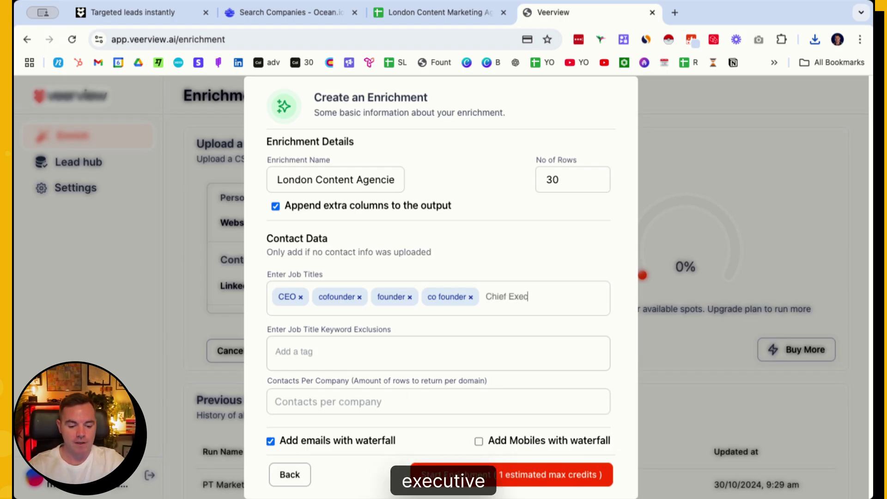
text(utive O)
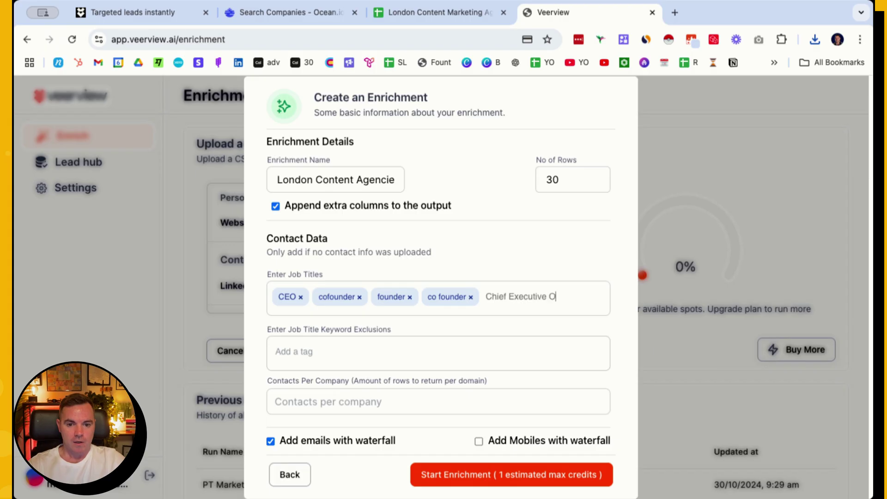
text(fficer)
key(Return)
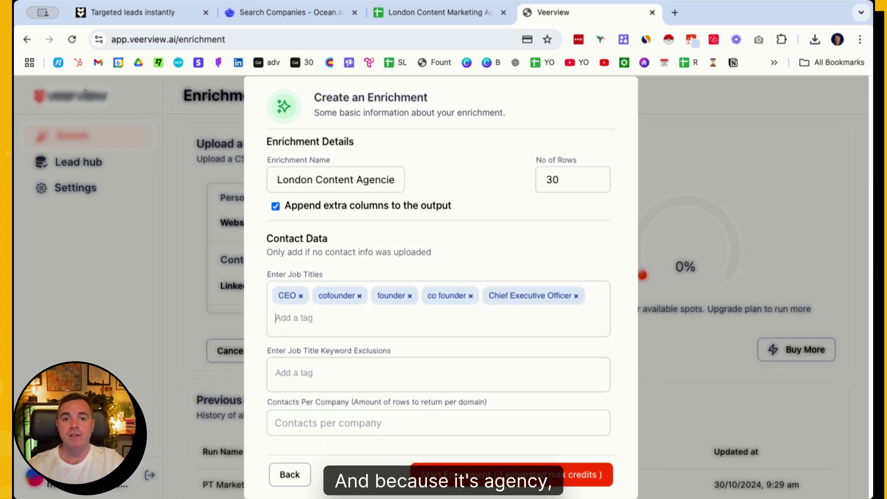
text(Man)
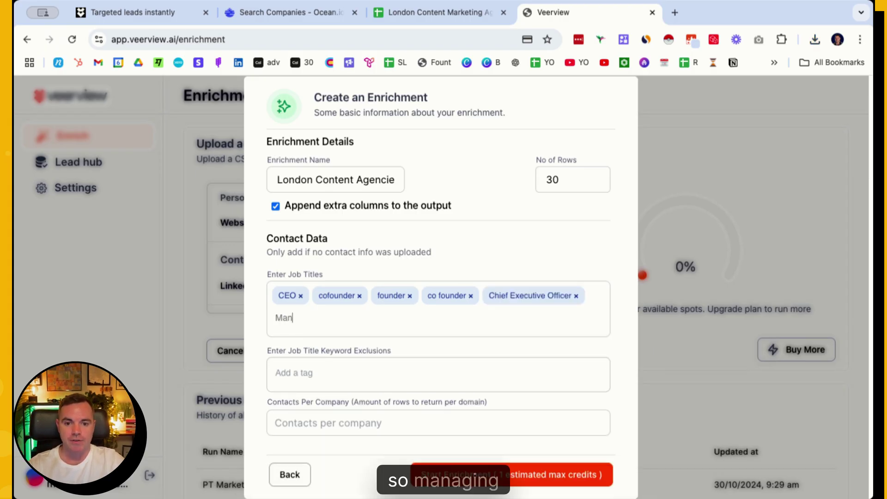
text(afin)
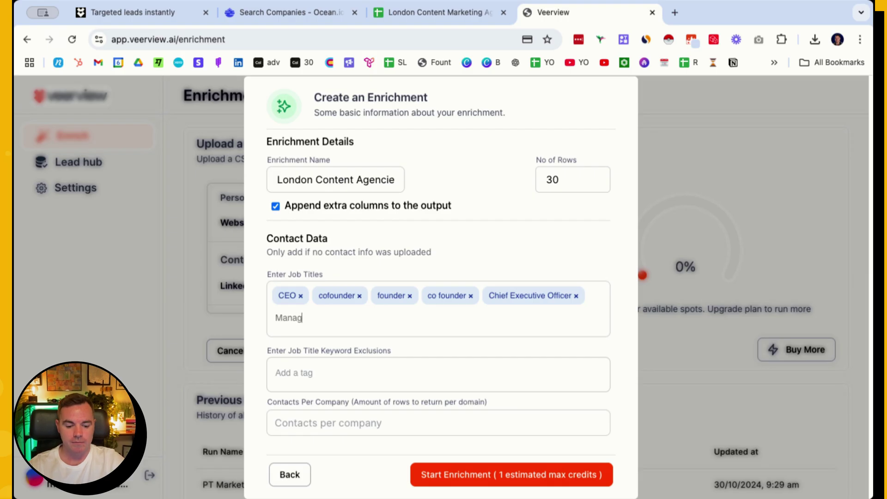
text( Direct)
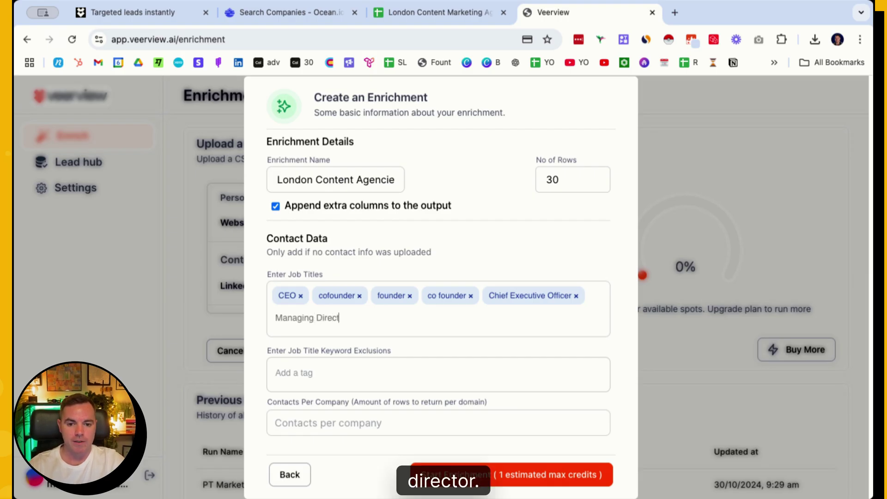
text(or)
key(Return)
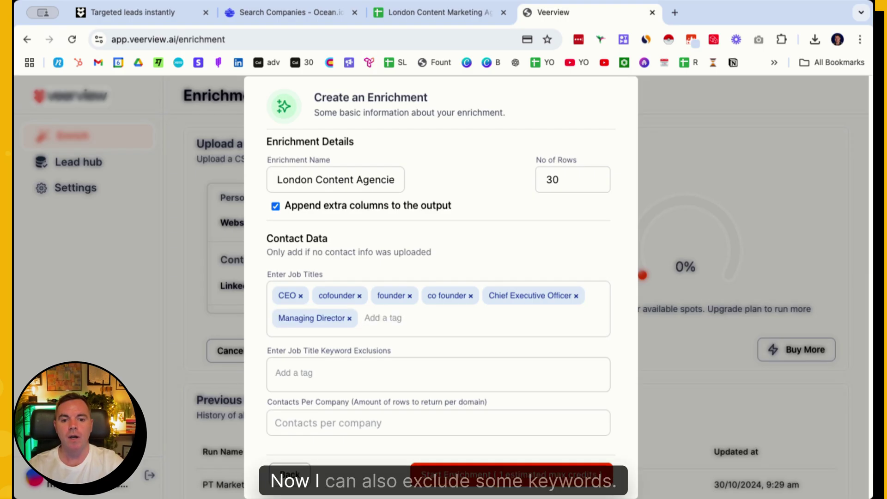
scroll(353, 238, down, 1)
Exclude the job title keywords Assistant and COO
click(344, 348)
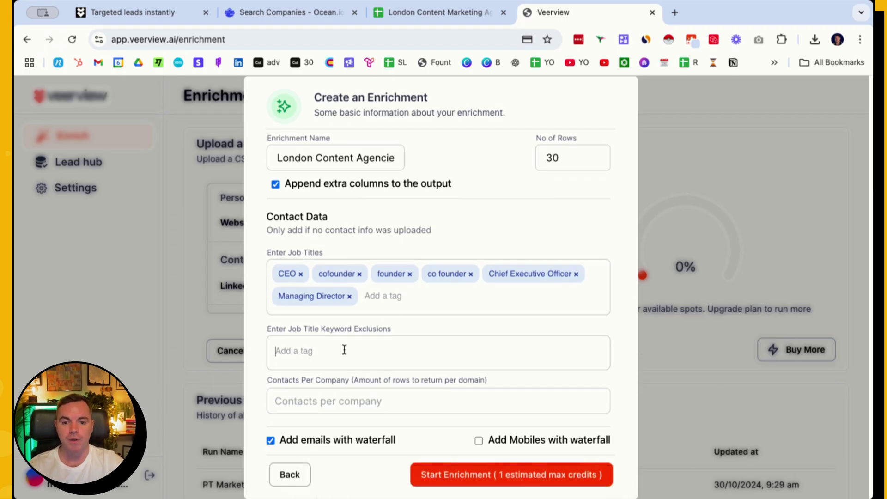
text(Assisst)
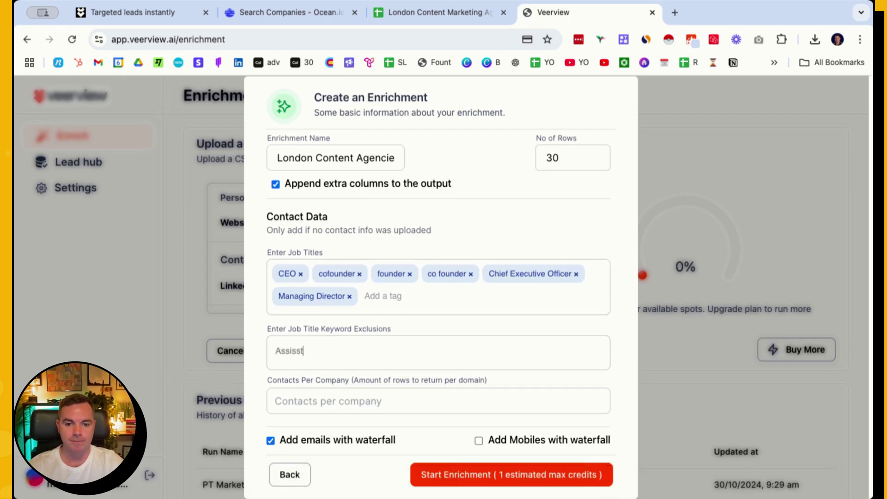
text(ant)
key(Return)
text(COO)
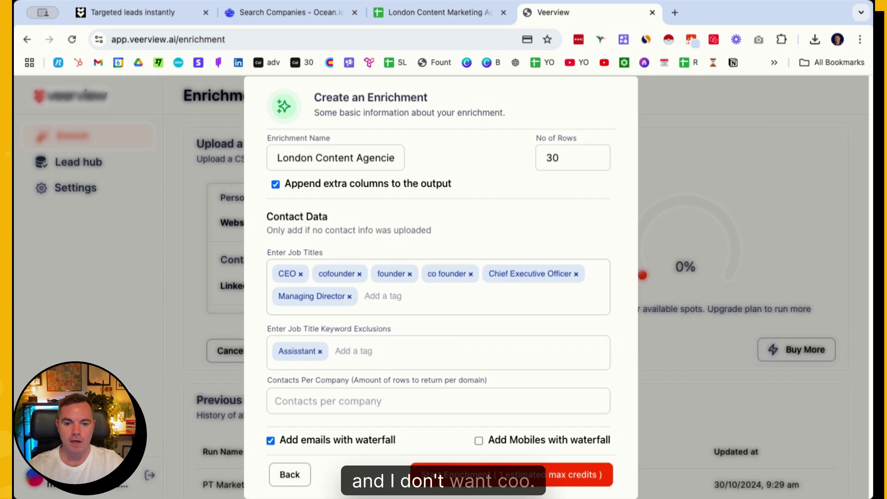
key(Return)
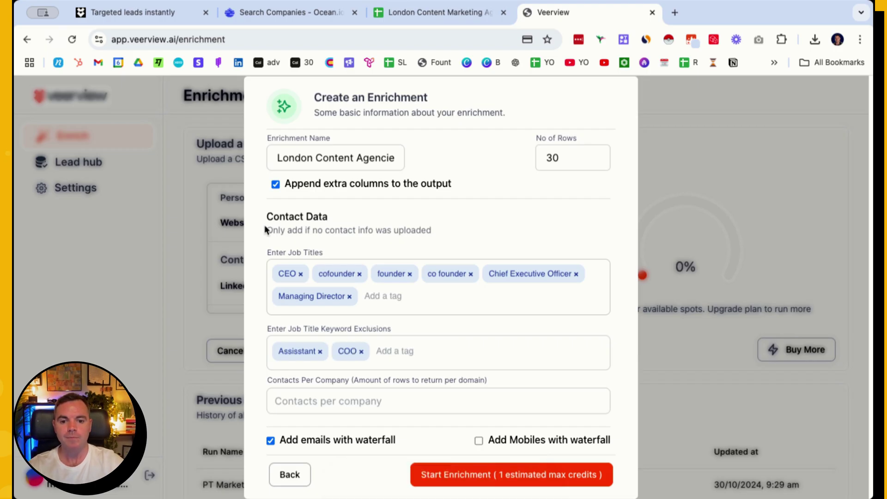
scroll(264, 225, down, 3)
scroll(330, 389, down, 1)
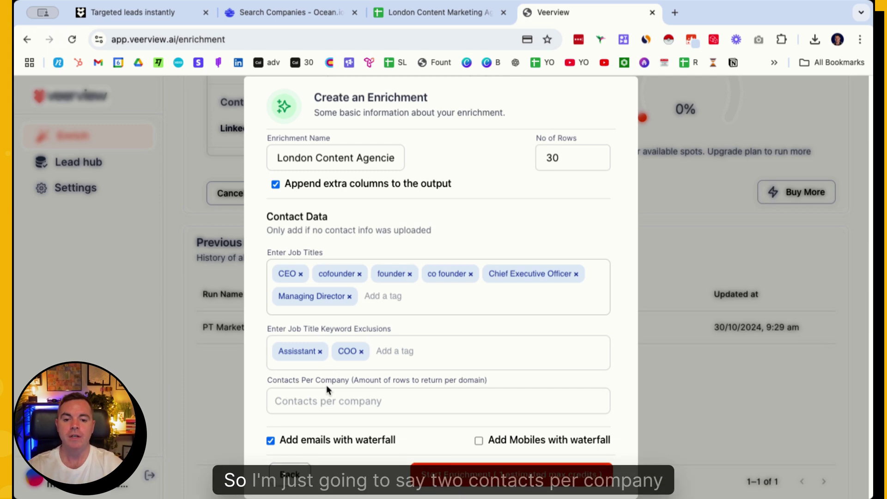
Set Contacts Per Company to 2 and start the enrichment
click(328, 401)
text(3)
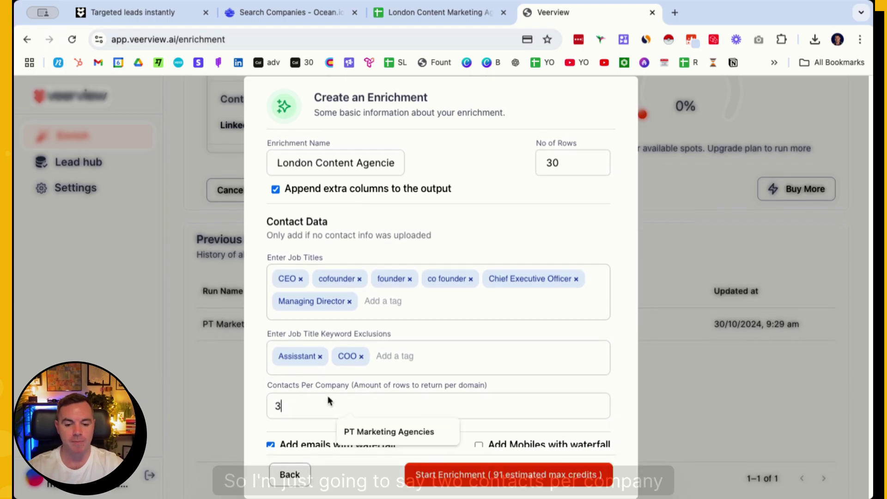
key(BackSpace)
text(2)
scroll(369, 289, down, 1)
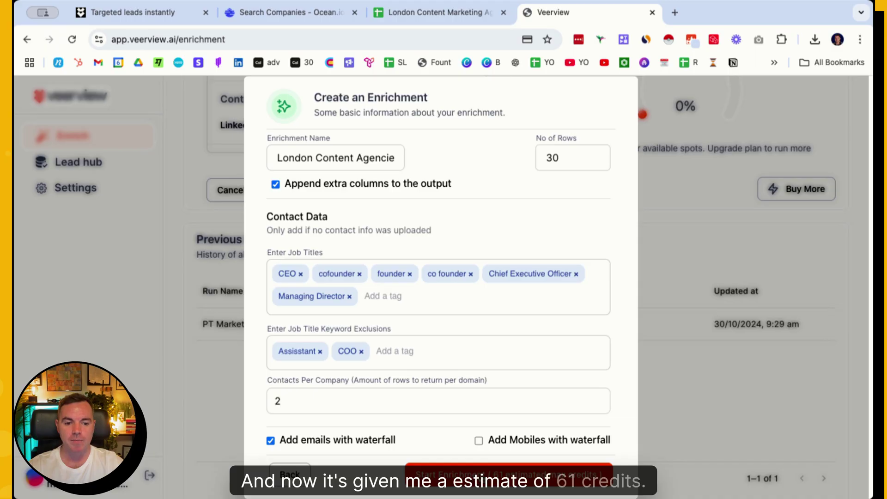
key(Return)
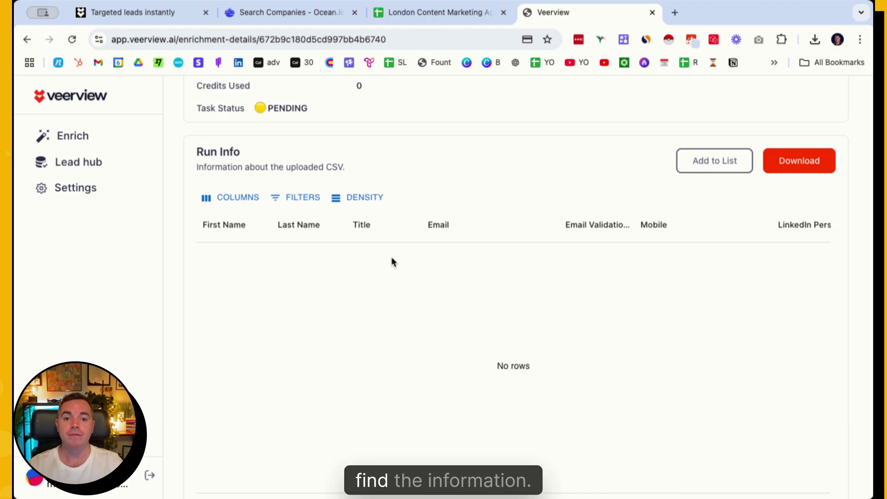
scroll(392, 261, up, 5)
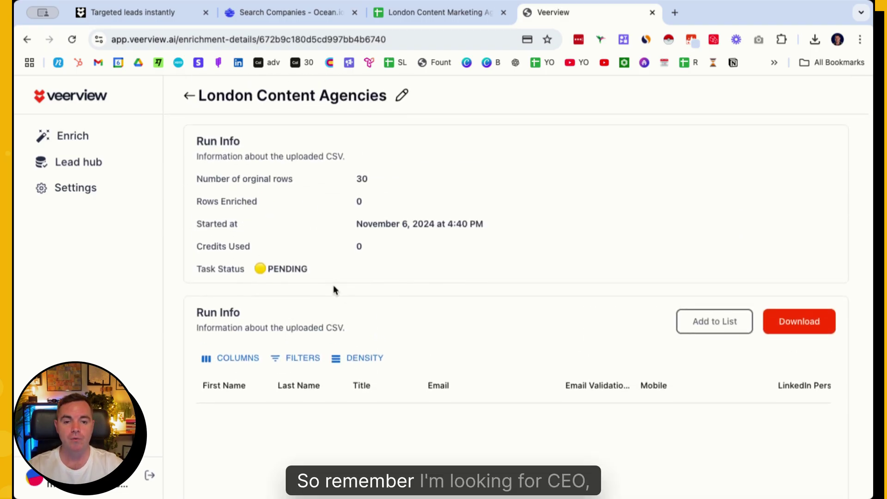
Refresh and page through Run Info until the enrichment shows COMPLETED with 18 rows enriched
click(72, 39)
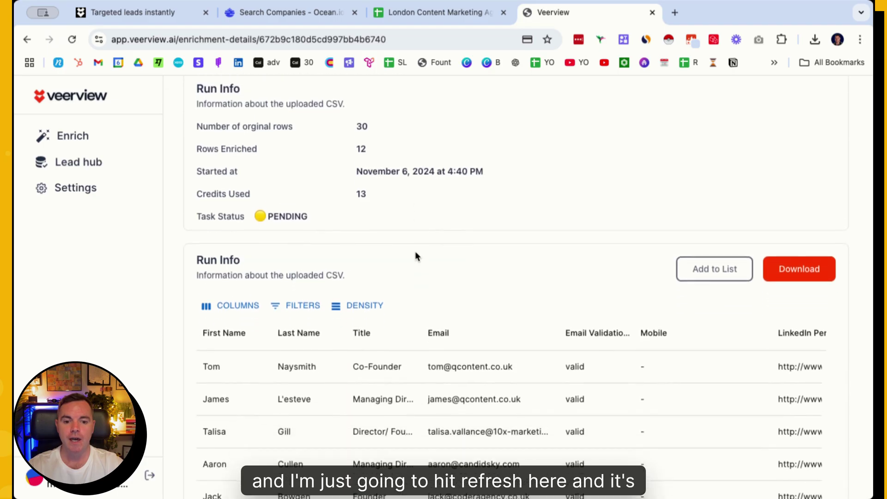
scroll(416, 256, down, 2)
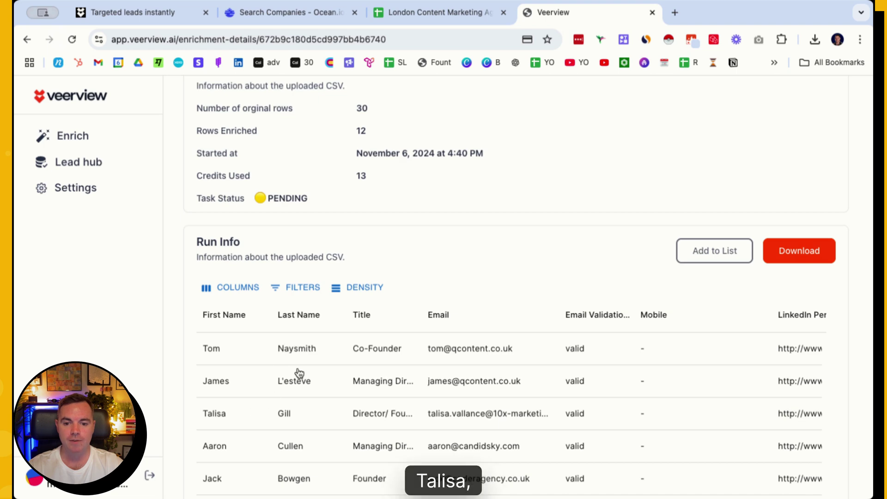
scroll(298, 371, down, 3)
scroll(371, 364, down, 4)
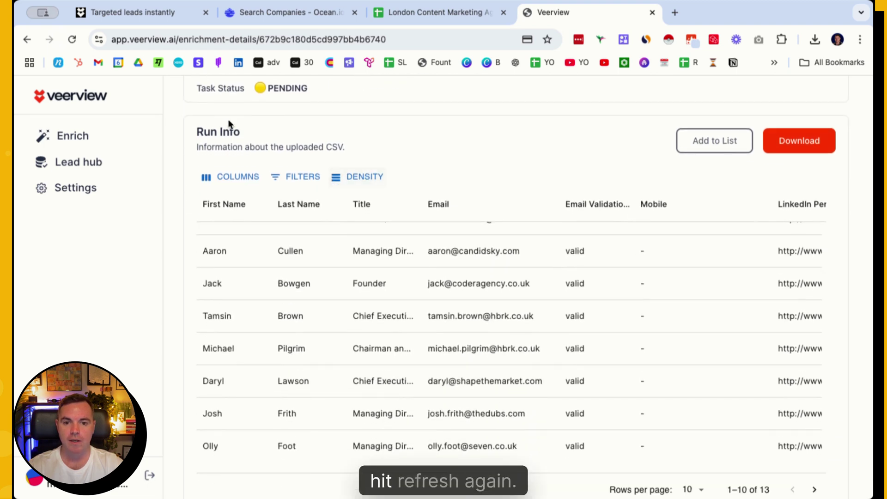
click(73, 40)
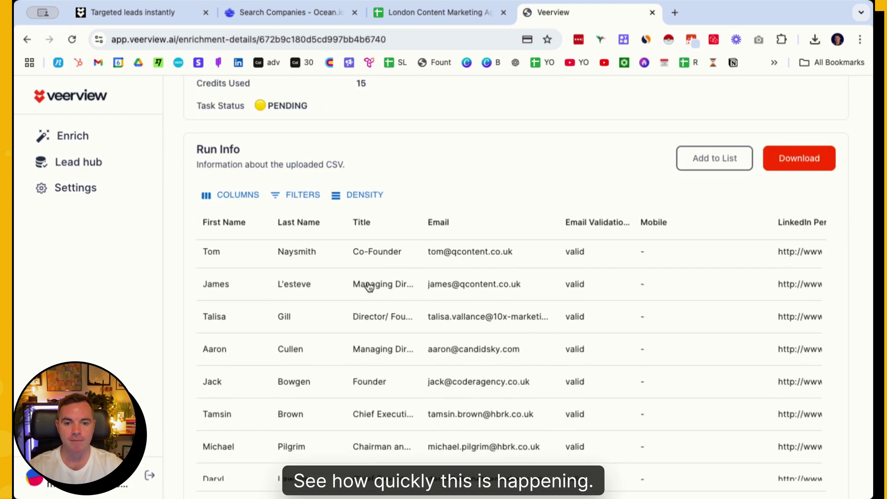
scroll(369, 287, down, 3)
scroll(369, 286, down, 3)
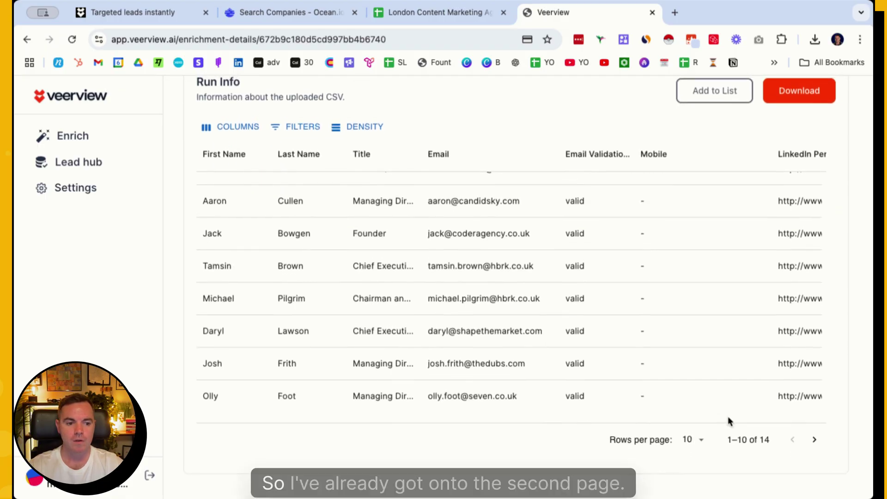
click(815, 441)
scroll(291, 281, up, 5)
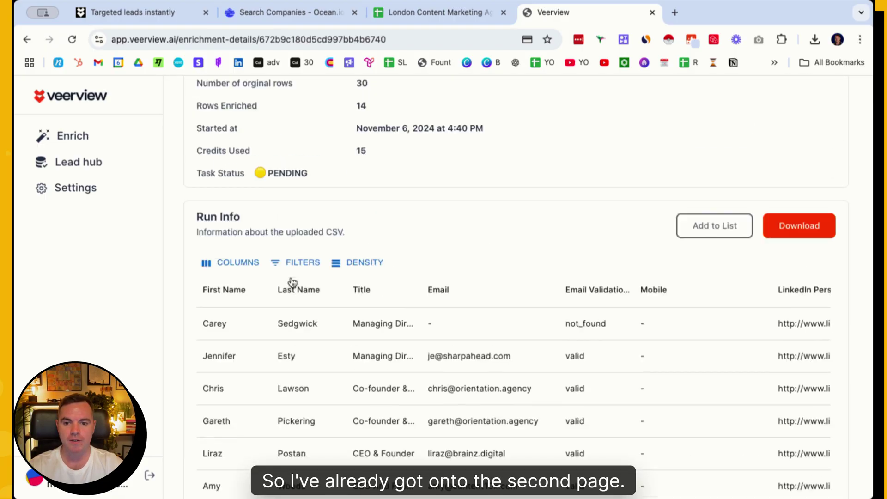
click(72, 39)
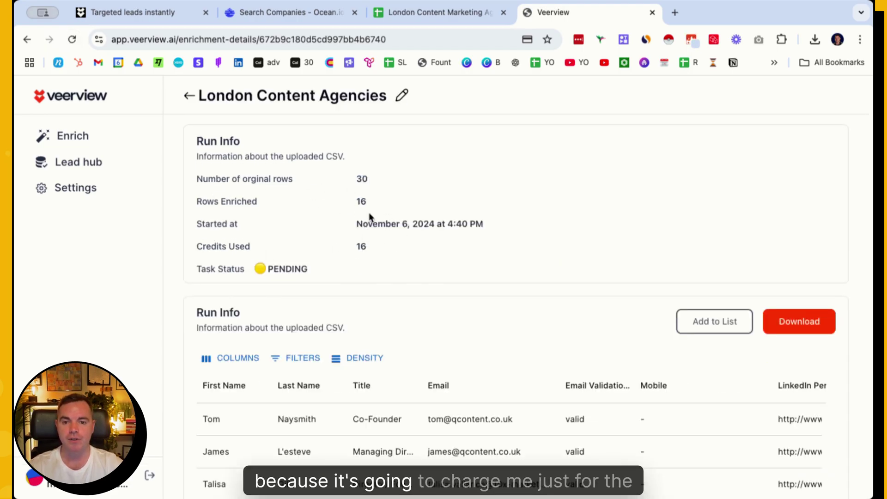
scroll(476, 264, down, 3)
scroll(476, 265, down, 3)
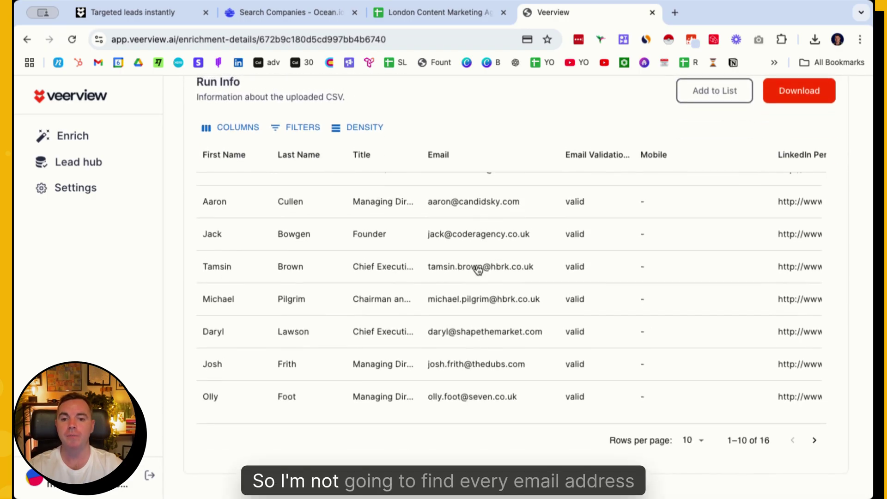
scroll(478, 270, up, 3)
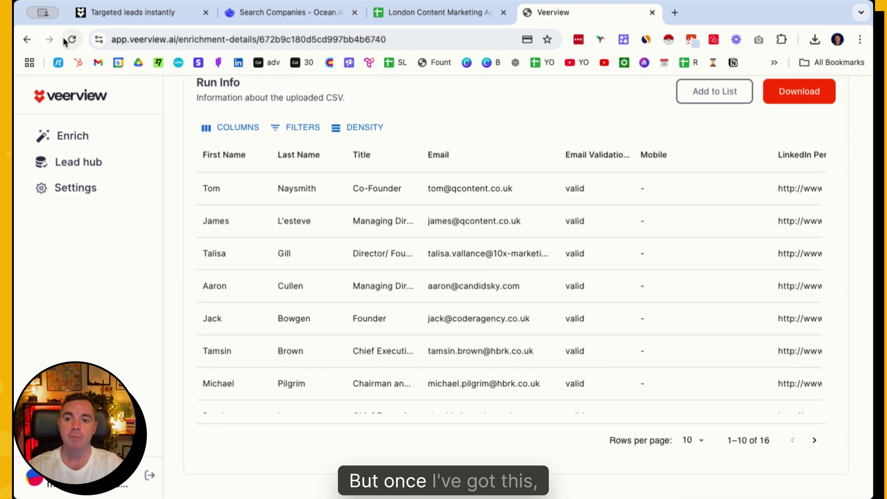
scroll(429, 162, up, 2)
scroll(348, 156, up, 5)
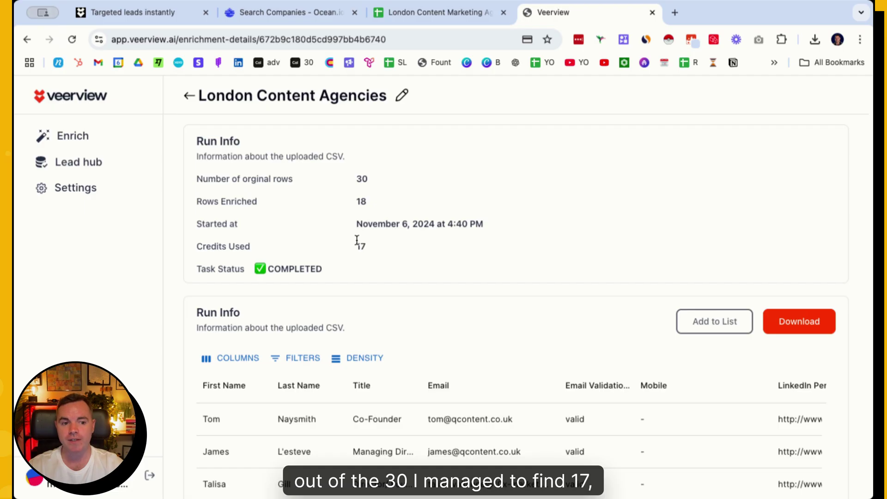
click(799, 321)
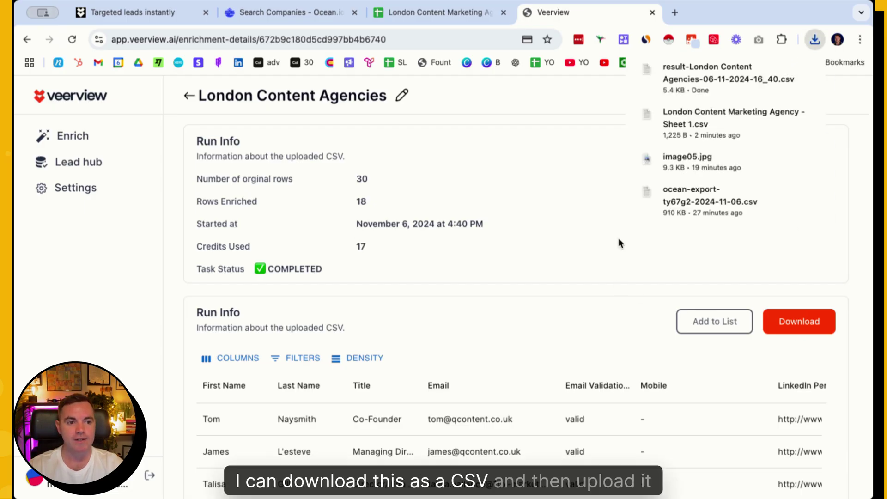